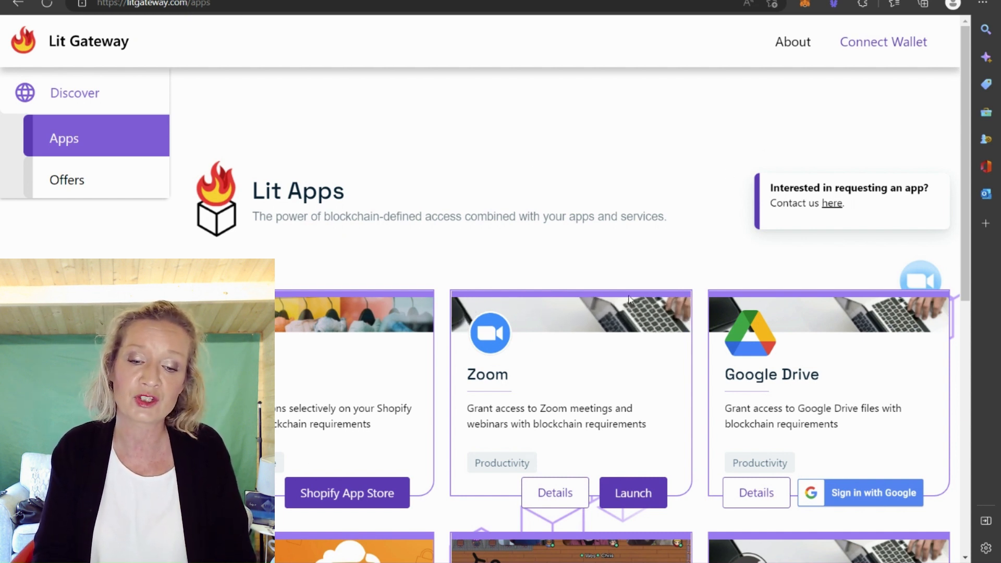
# Step: Launch the Zoom app from the Lit Apps catalogue and connect it to MetaMask Account 1
pyautogui.moveTo(967, 145); pyautogui.dragTo(936, 412)
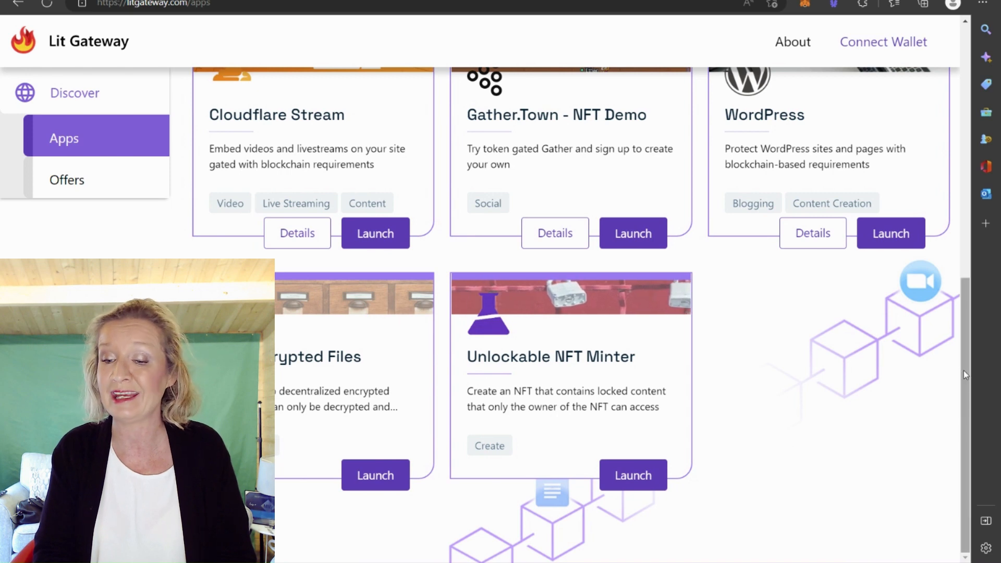
pyautogui.moveTo(963, 368); pyautogui.dragTo(978, 98)
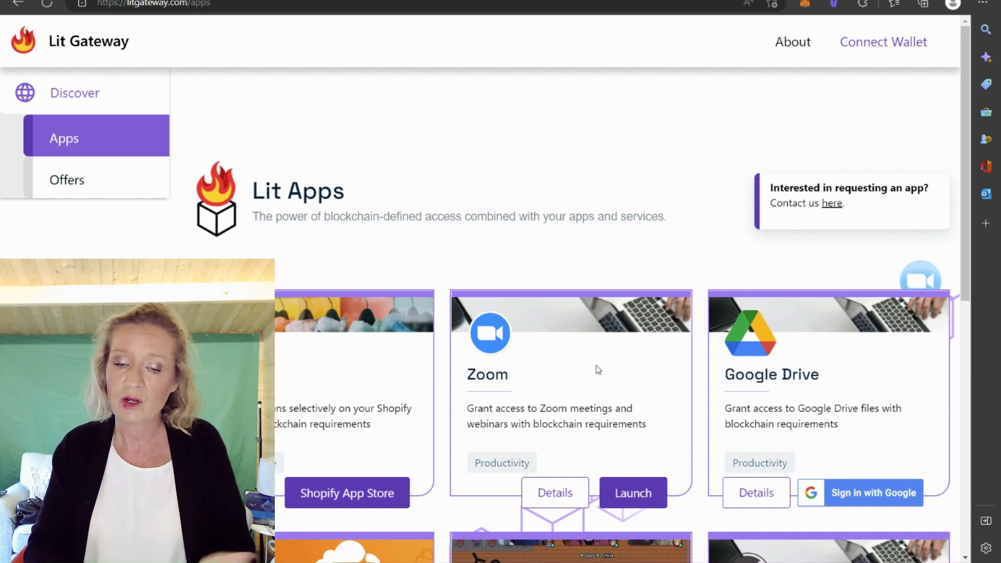
pyautogui.click(645, 495)
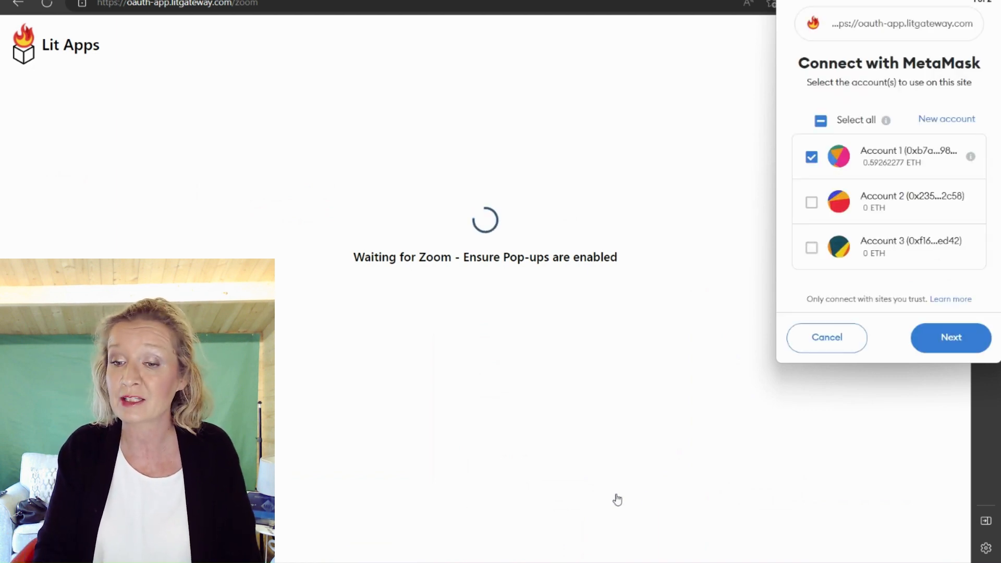
pyautogui.click(945, 346)
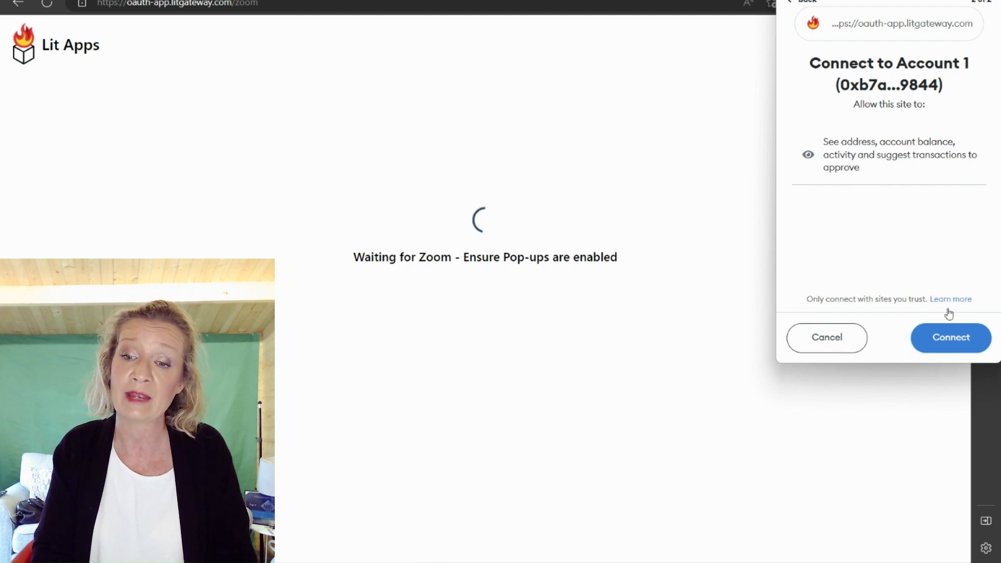
pyautogui.click(962, 345)
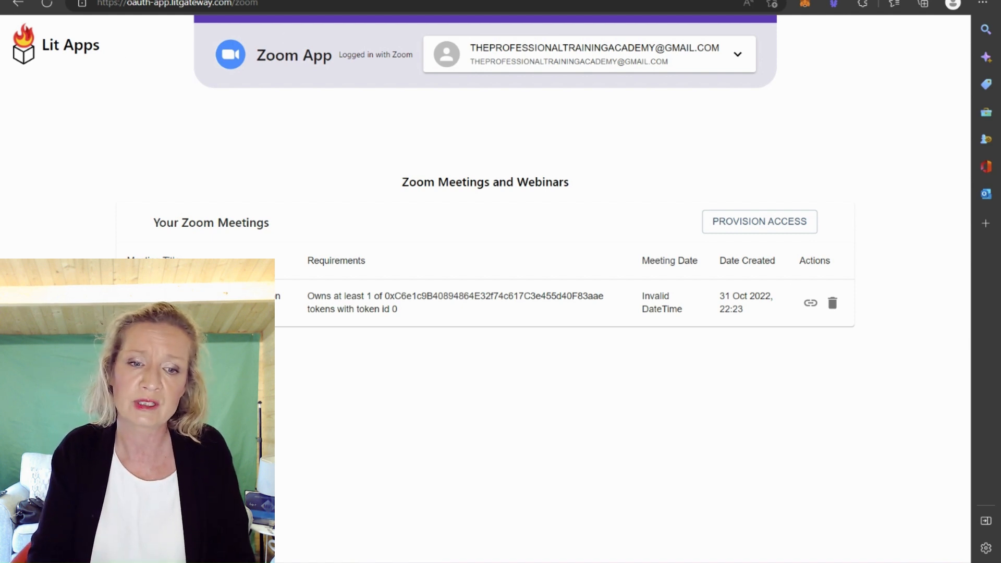
pyautogui.click(738, 55)
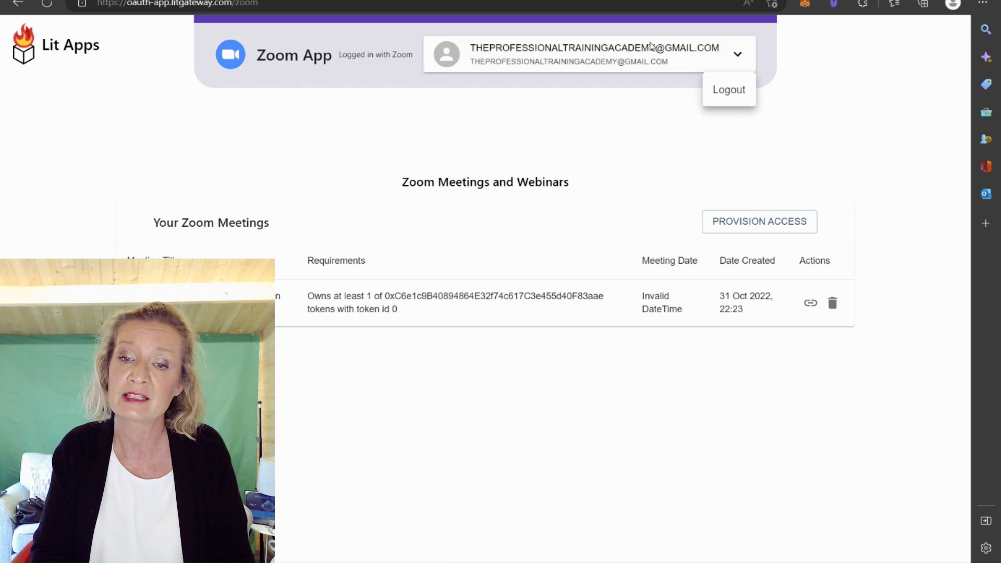
pyautogui.click(557, 140)
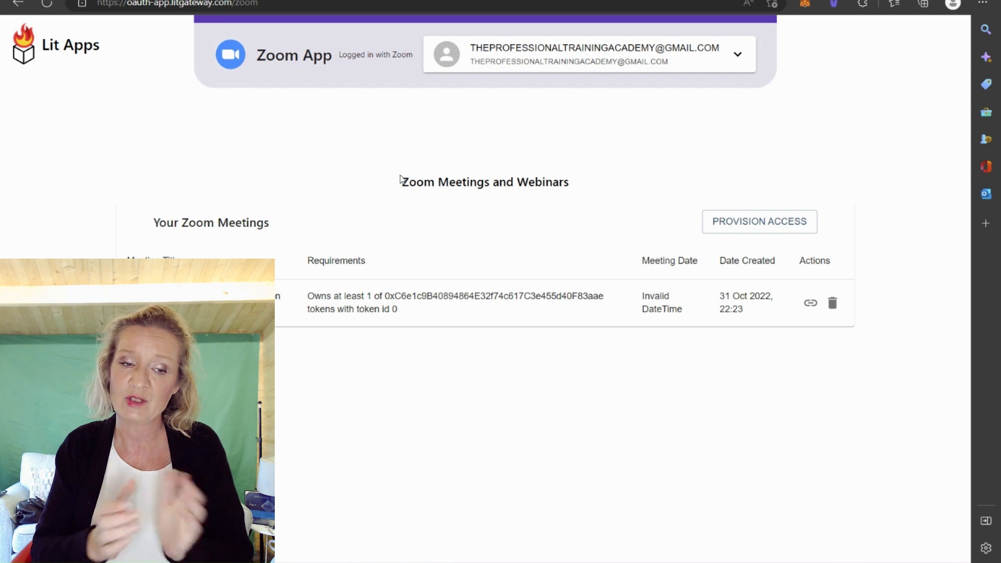
# Step: Provision access for the meeting "The Crypto Lounge - Crypto Christmas Party" and start creating its access requirement
pyautogui.click(768, 228)
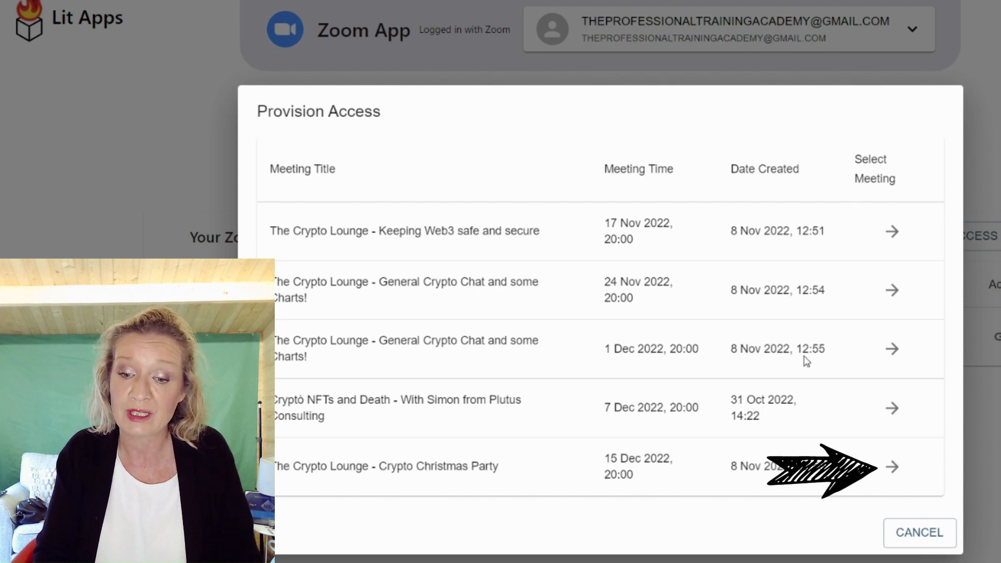
pyautogui.click(890, 468)
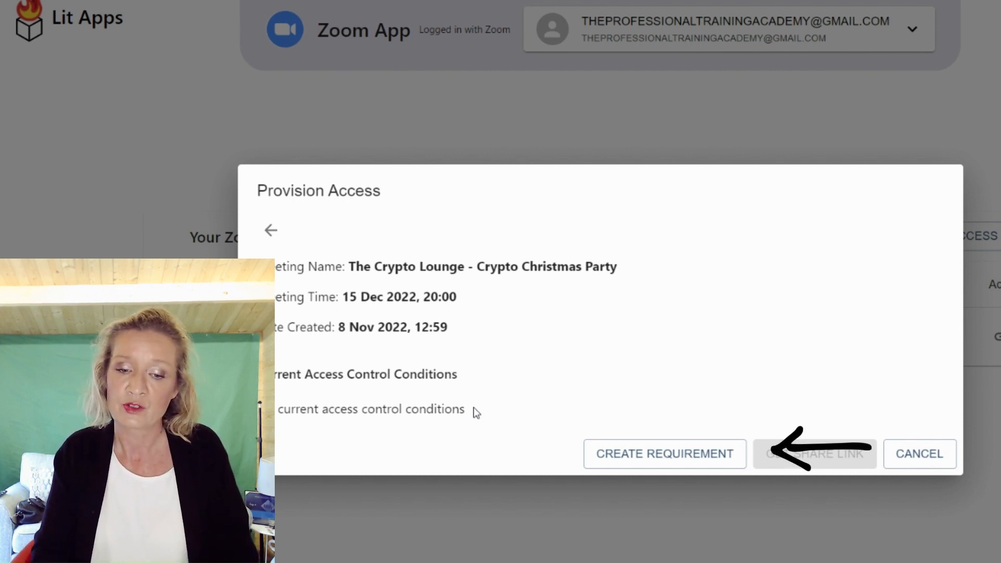
pyautogui.click(678, 463)
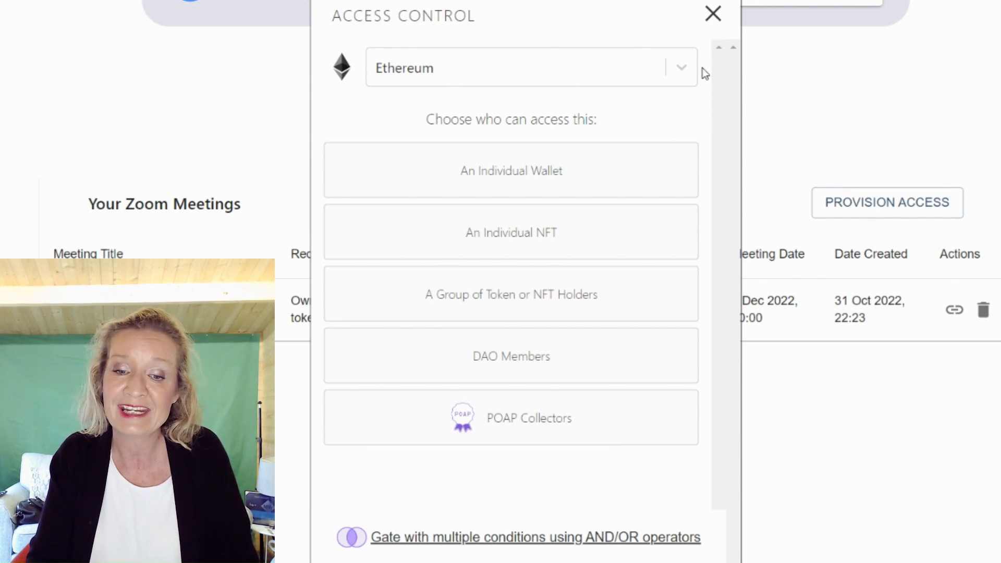
# Step: Set the requirement's blockchain to Polygon and grant access to a group of token or NFT holders
pyautogui.click(680, 69)
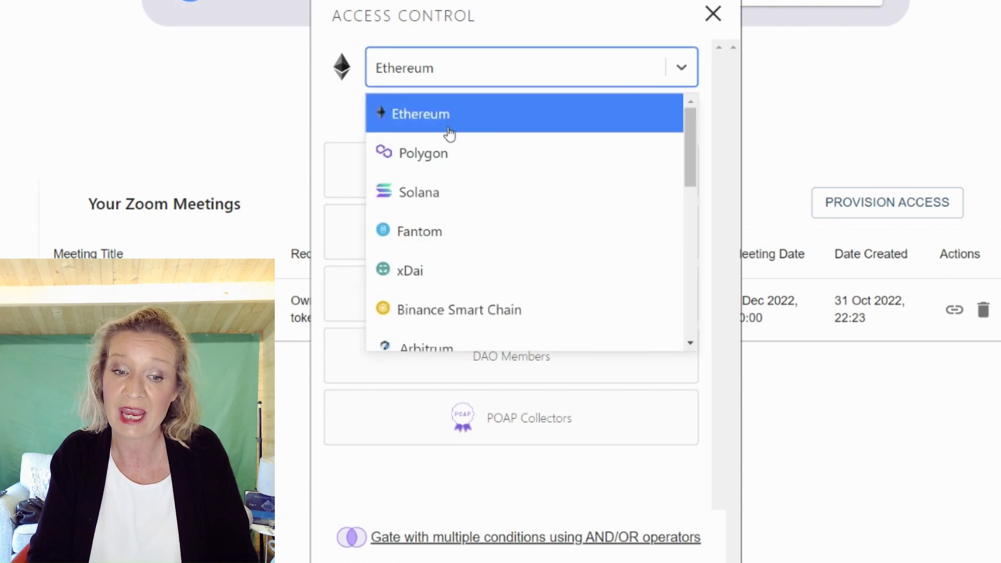
pyautogui.click(435, 157)
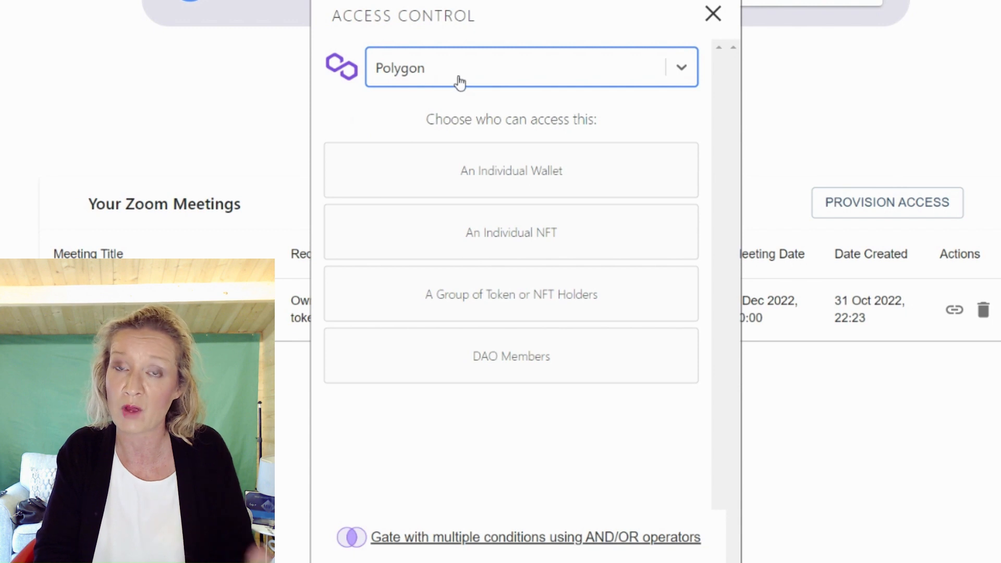
pyautogui.click(674, 71)
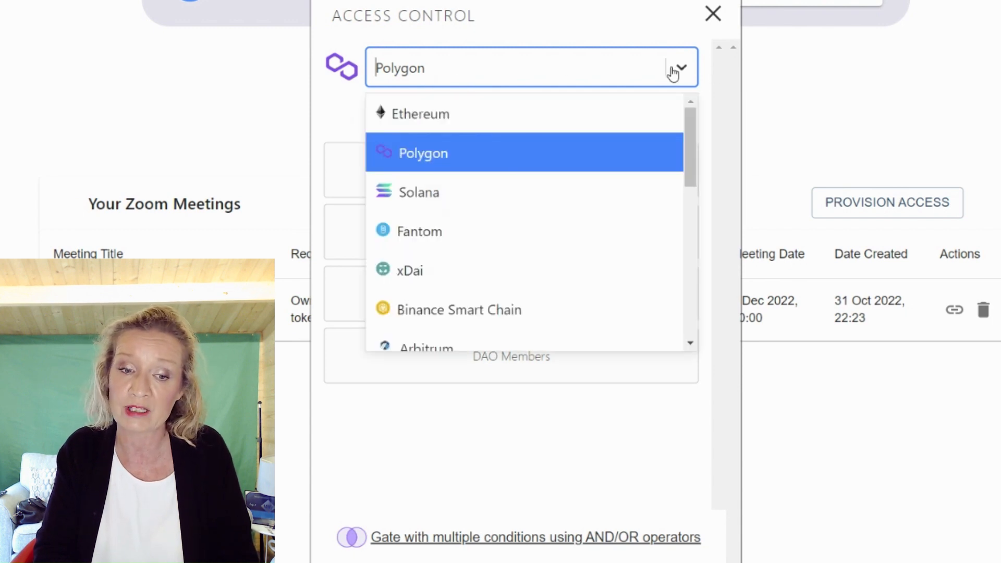
pyautogui.click(471, 151)
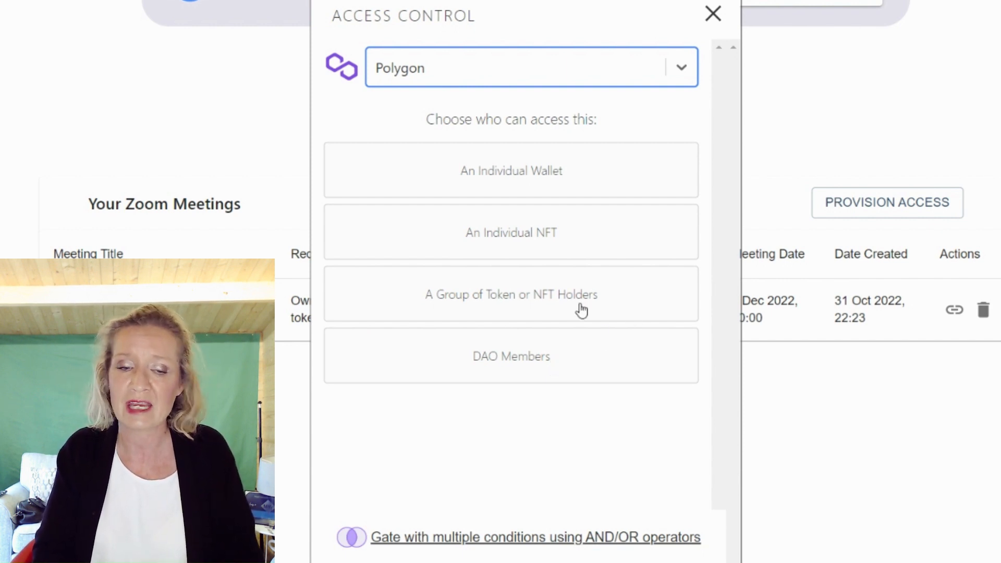
pyautogui.click(532, 295)
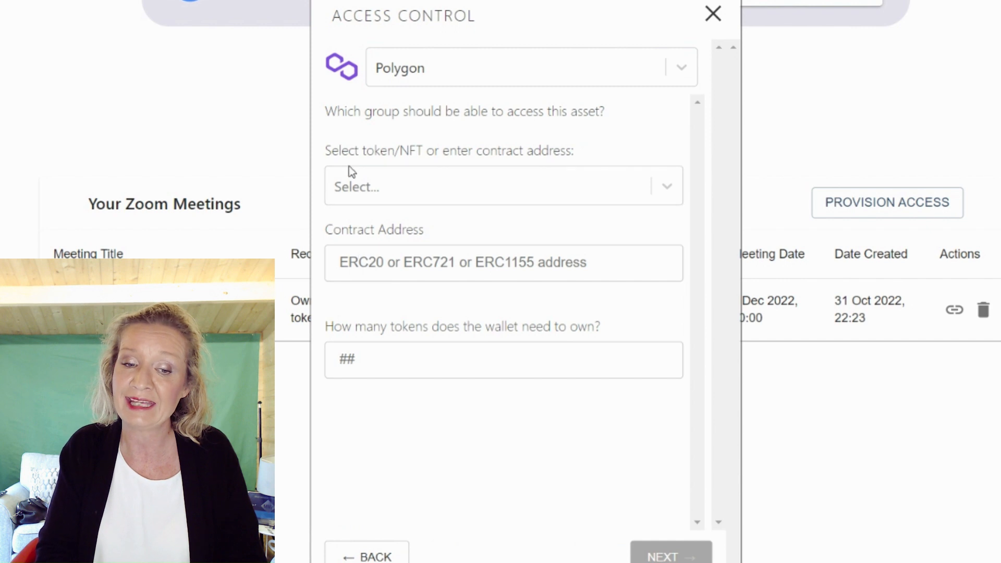
# Step: Enter contract address 0xC6e1c9B40894864E32f74c617C3e455d40F83aae, choose the ERC1155 contract type and set the token ID to 0
pyautogui.click(396, 188)
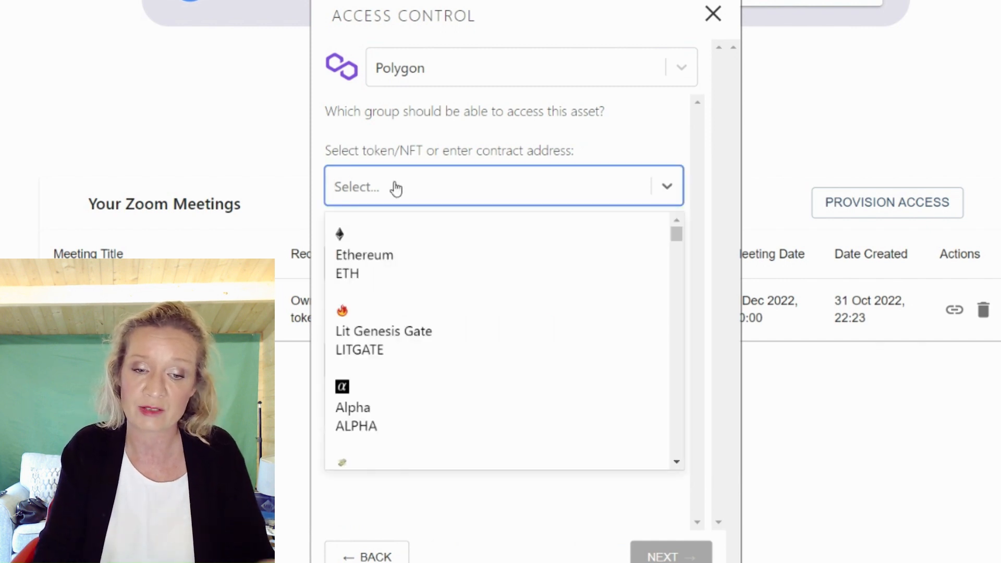
pyautogui.hotkey('ctrl', 'v')
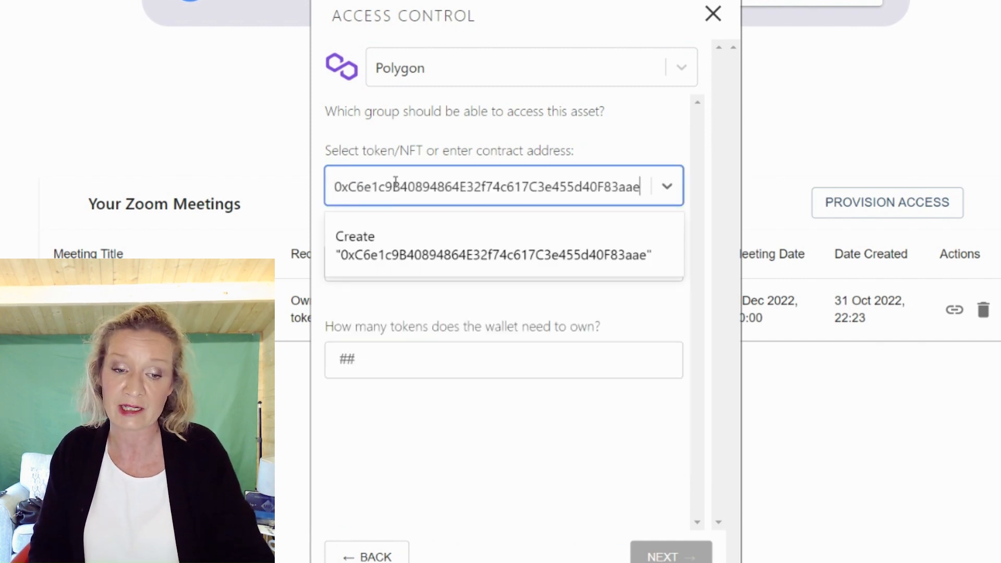
pyautogui.press('Return')
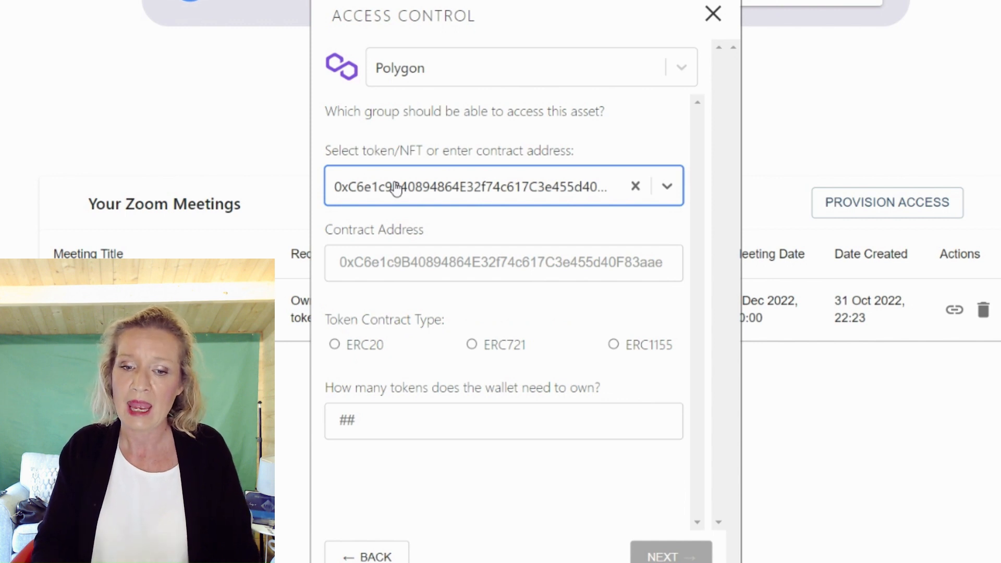
pyautogui.click(620, 346)
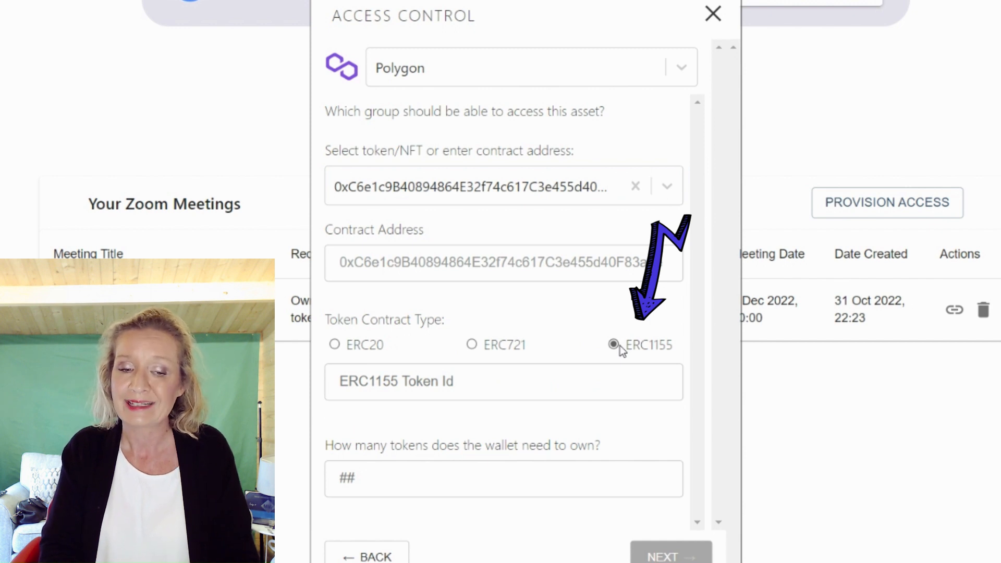
pyautogui.click(343, 385)
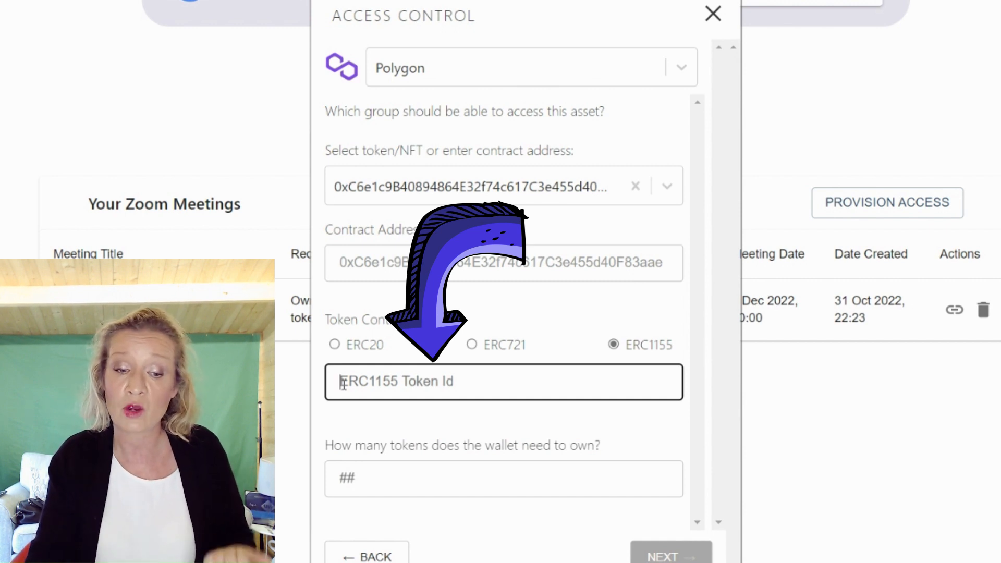
pyautogui.write('0')
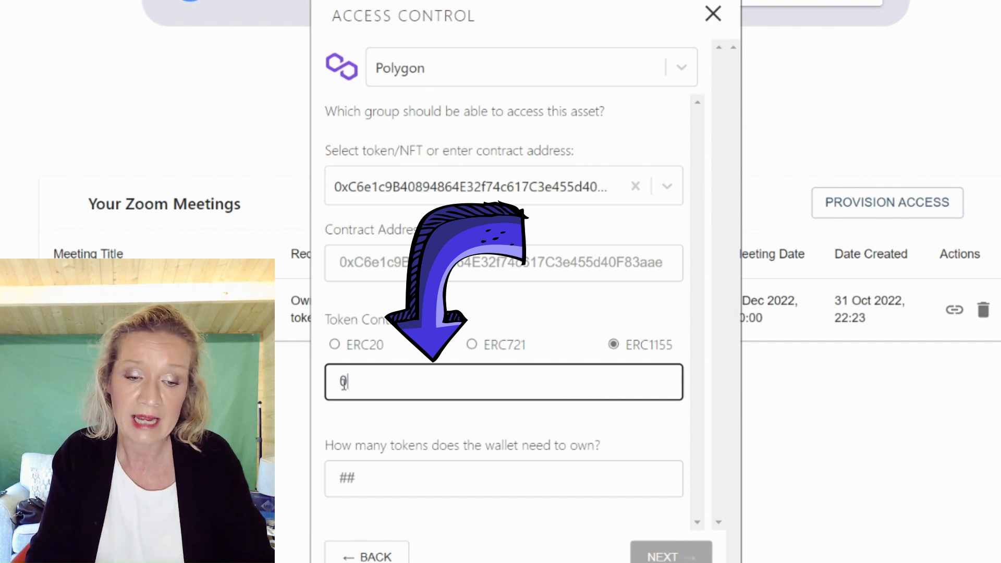
pyautogui.write(',1,2,3,')
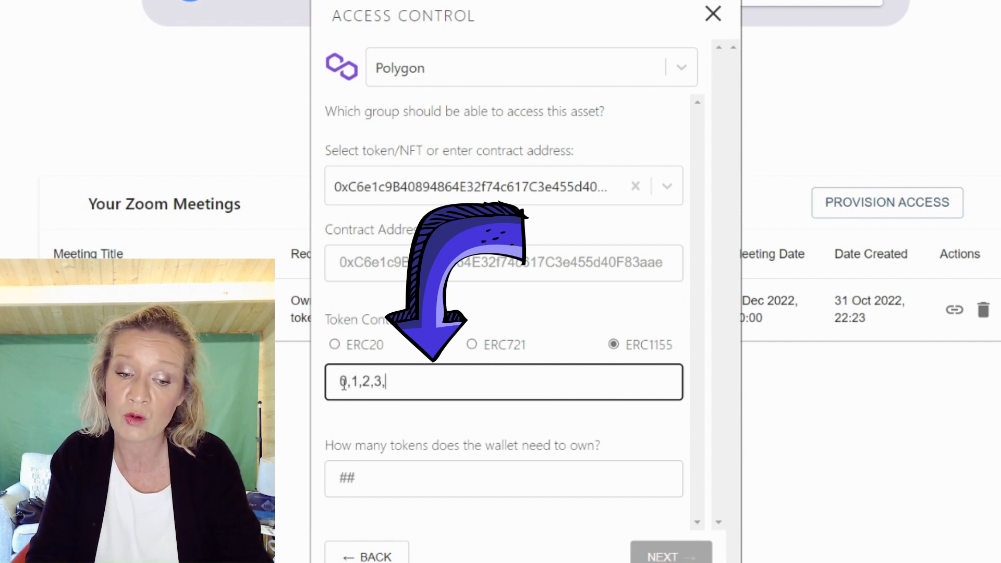
pyautogui.write('4,5,6,')
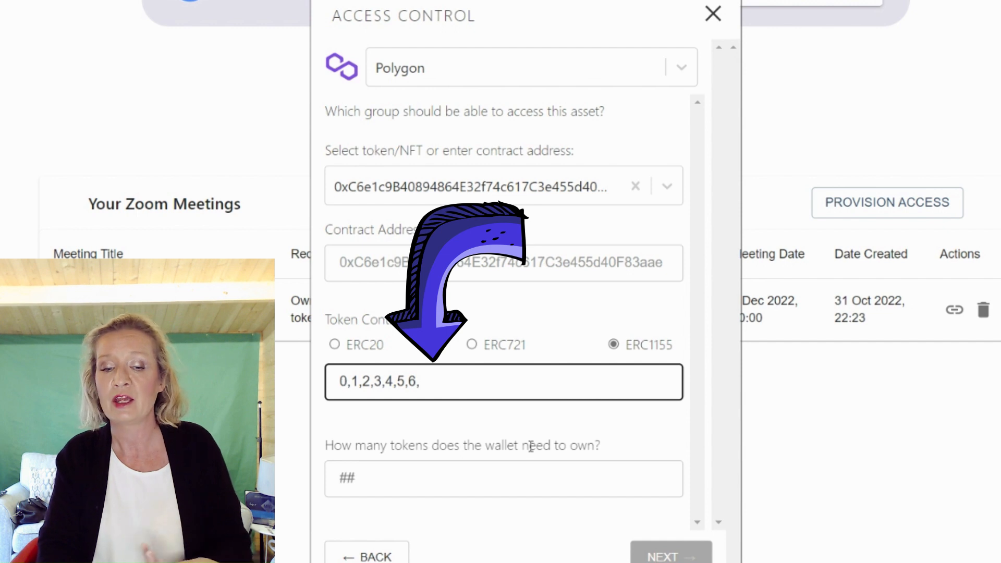
pyautogui.press('BackSpace')
pyautogui.press('BackSpace')
pyautogui.press('BackSpace')
pyautogui.press('BackSpace')
pyautogui.press('BackSpace')
pyautogui.press('BackSpace')
pyautogui.press('BackSpace')
pyautogui.press('BackSpace')
pyautogui.press('BackSpace')
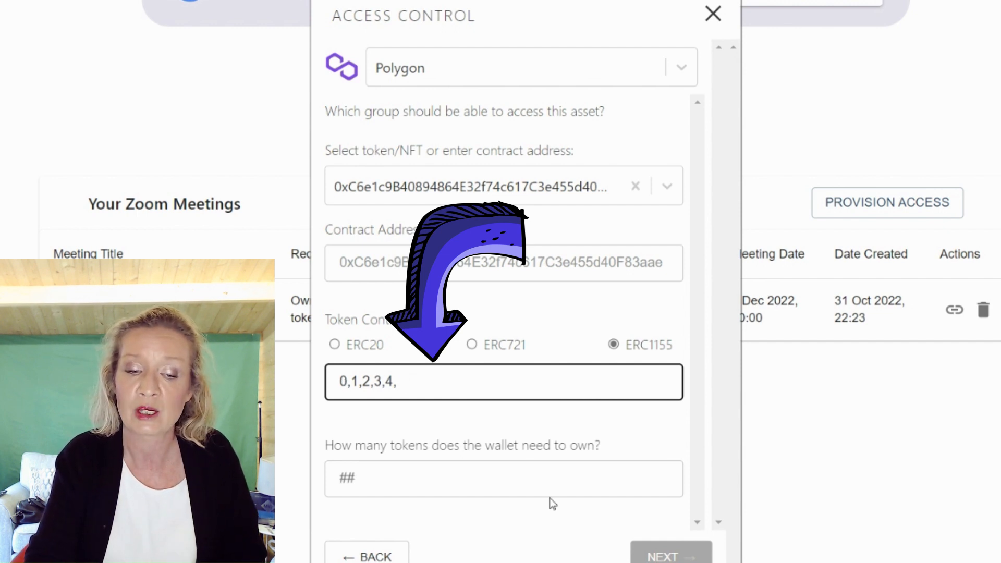
pyautogui.press('BackSpace')
pyautogui.press('BackSpace')
pyautogui.press('BackSpace')
pyautogui.press('BackSpace')
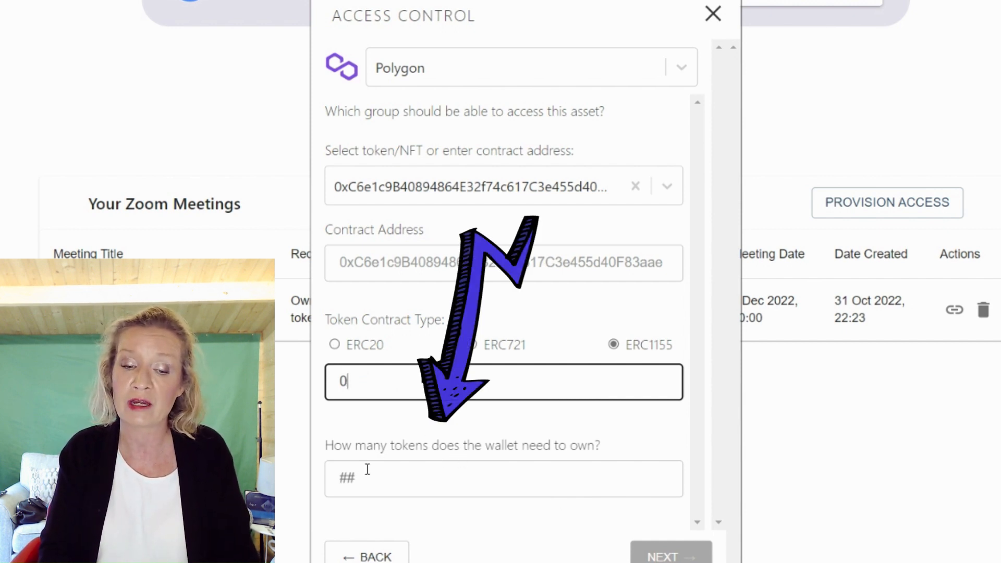
# Step: Require the wallet to own 1 token and confirm the access conditions without making them permanent
pyautogui.click(360, 488)
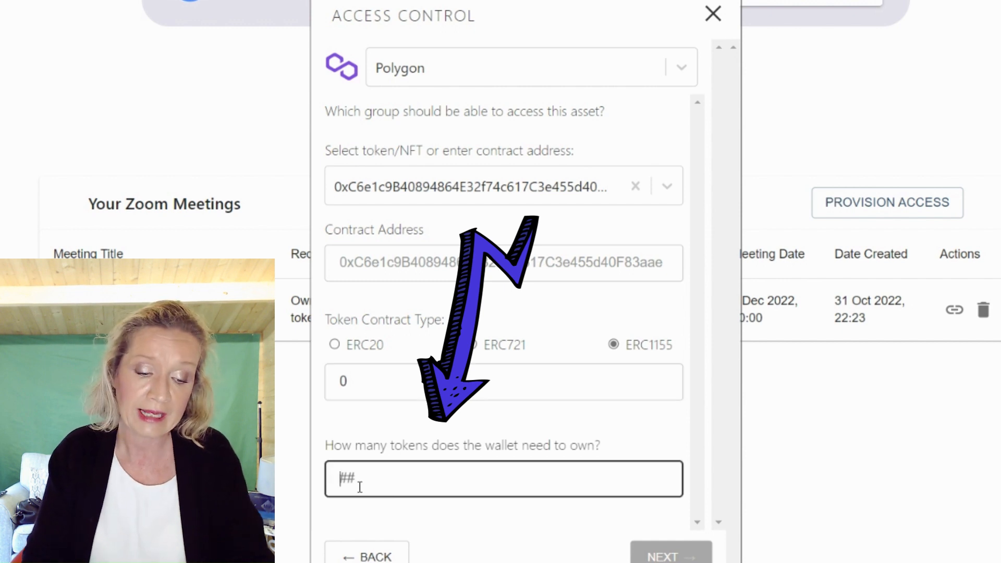
pyautogui.write('1')
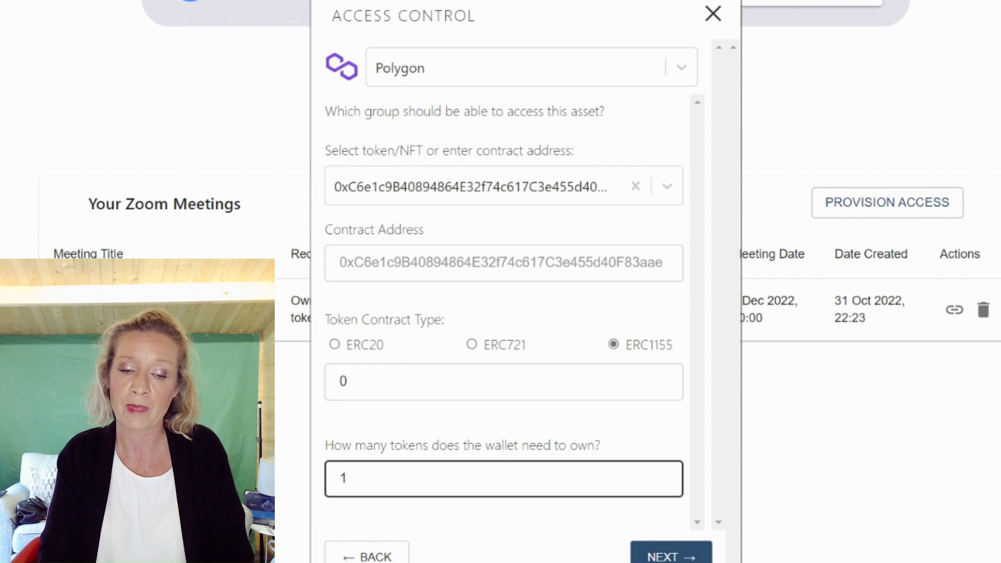
pyautogui.click(688, 557)
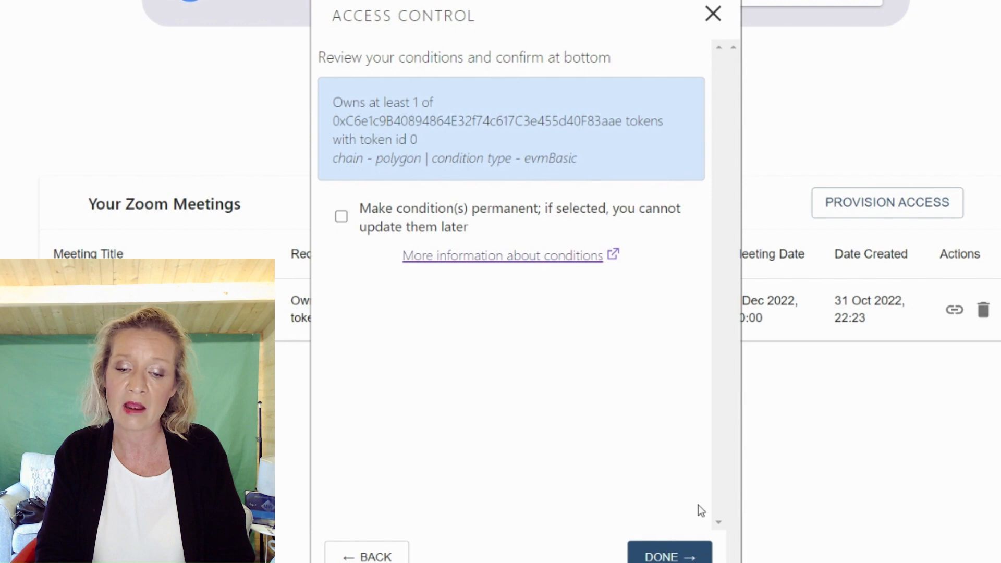
pyautogui.click(678, 558)
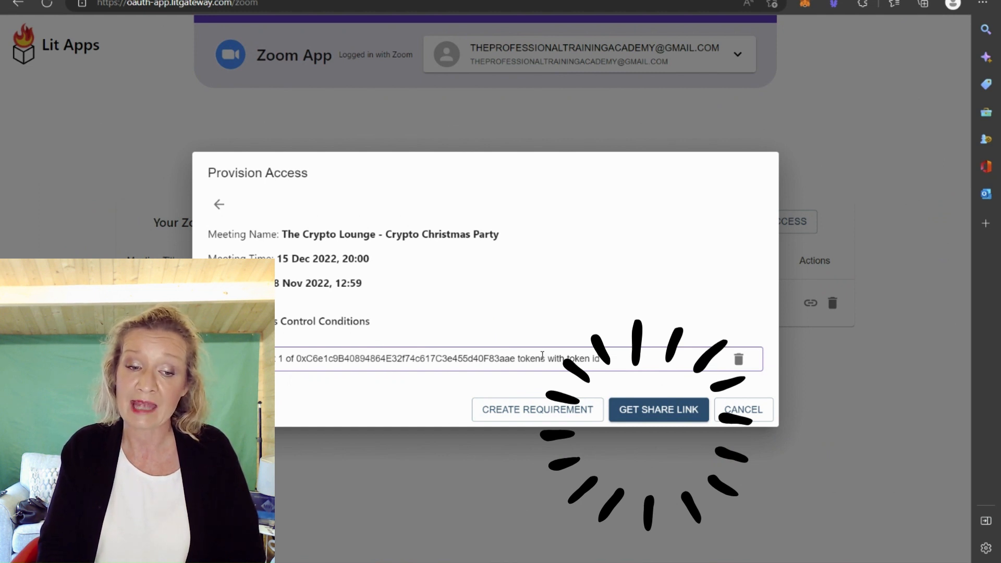
# Step: Get the share link for the Crypto Christmas Party meeting and open it in a new browser tab
pyautogui.click(654, 408)
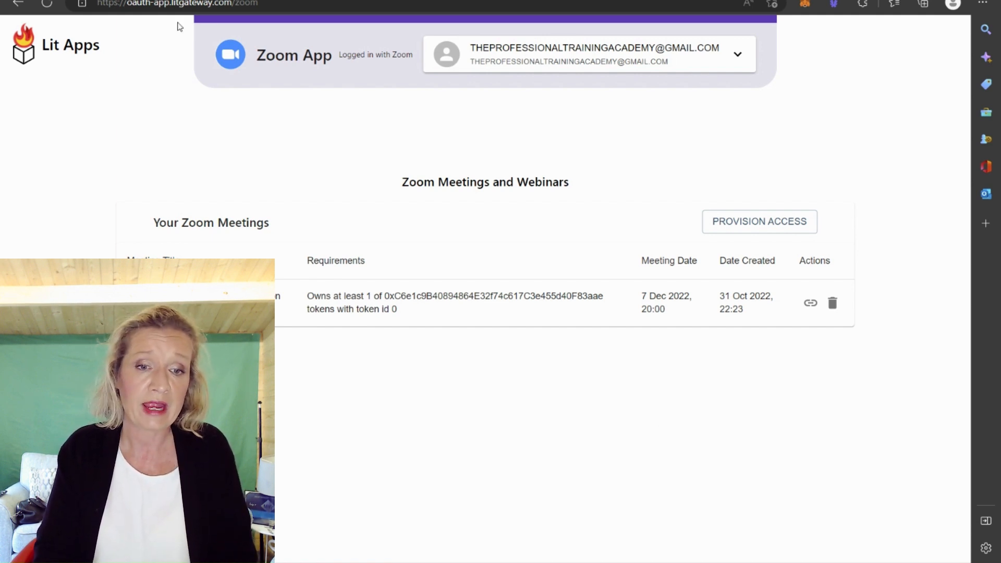
pyautogui.hotkey('ctrl', 't')
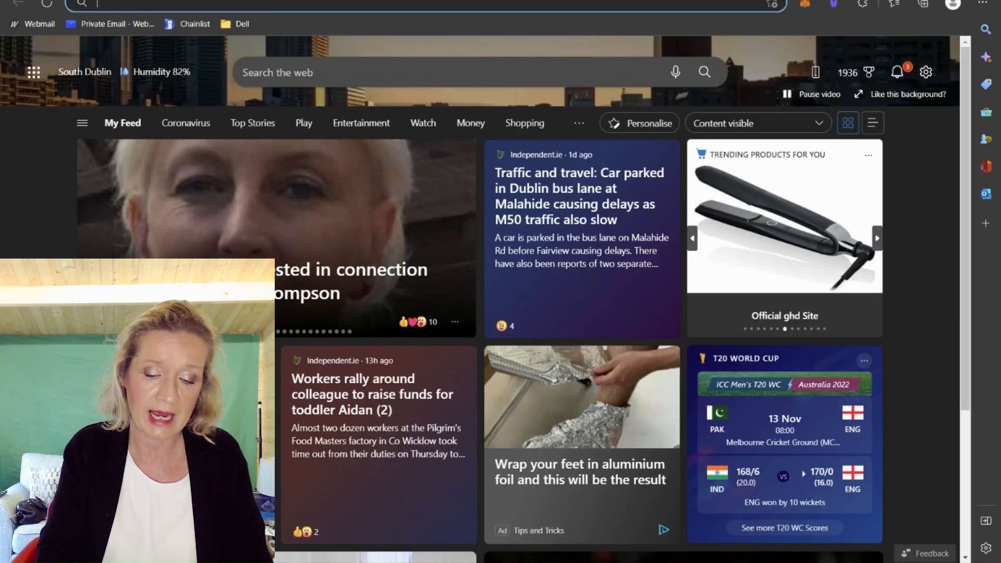
pyautogui.hotkey('ctrl', 'v')
pyautogui.press('Return')
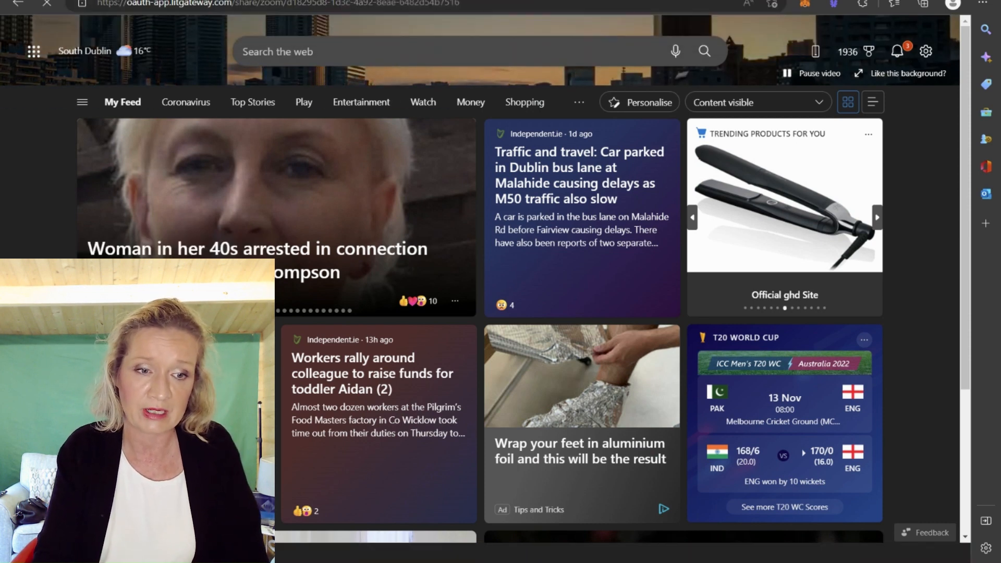